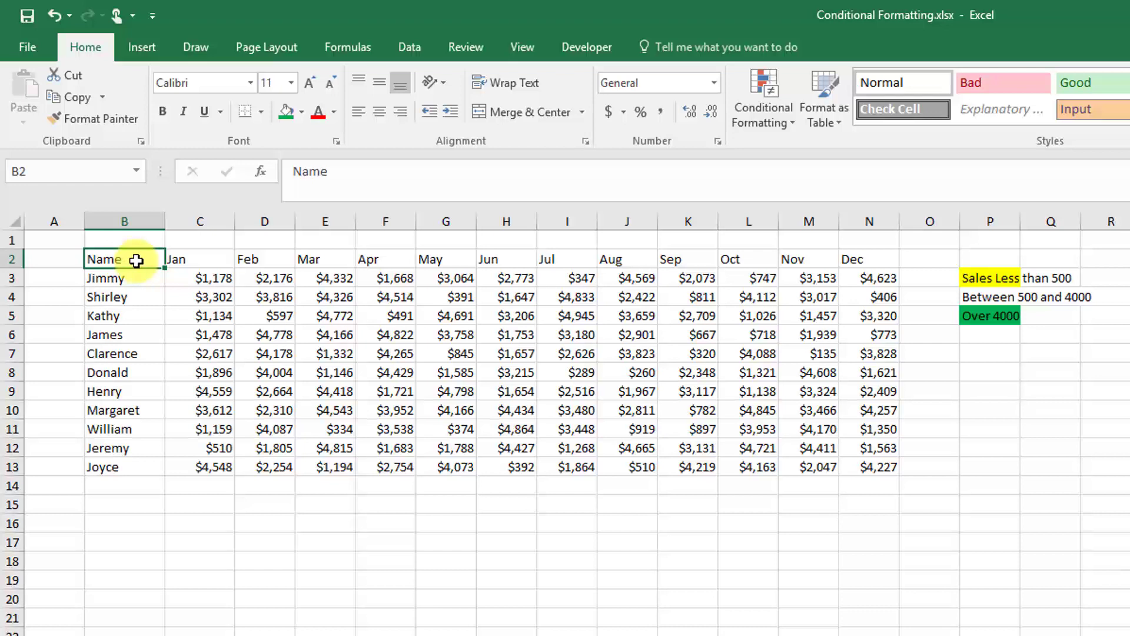
Select the whole sales table and review the legend entries: under 500, 500–4000, over 4000.
left_click_drag(136, 260, 871, 465)
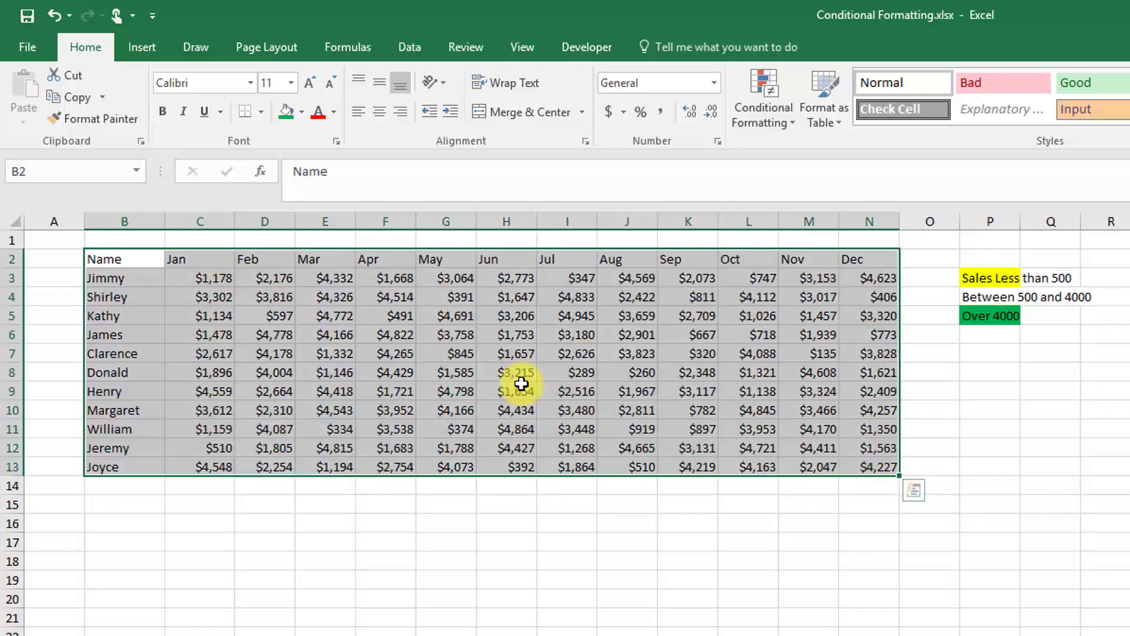
left_click(997, 276)
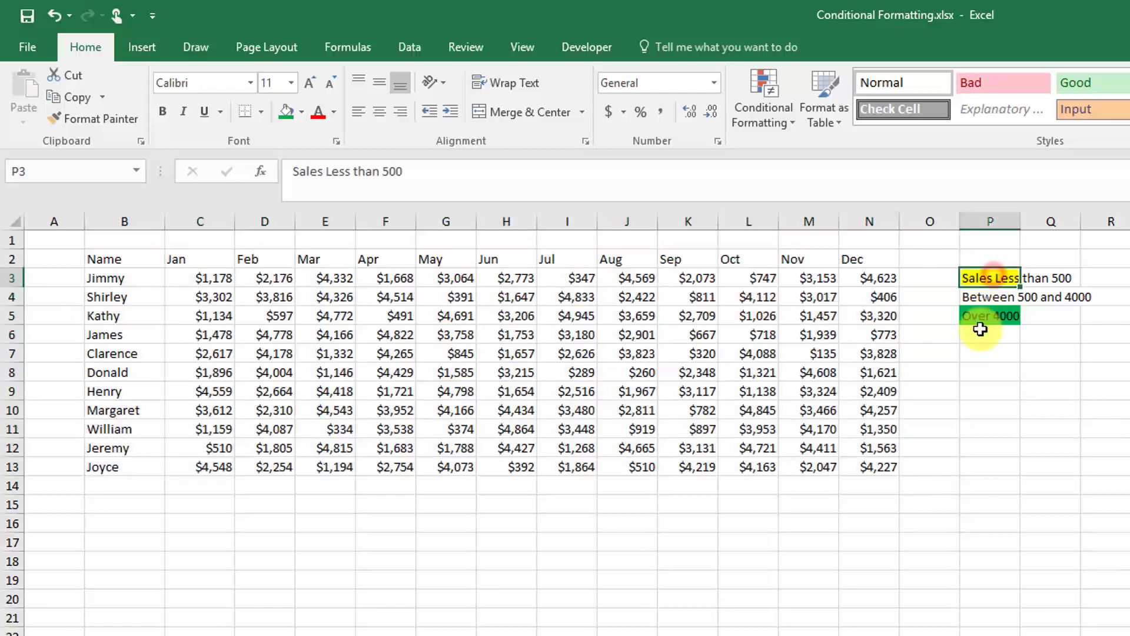
left_click(978, 297)
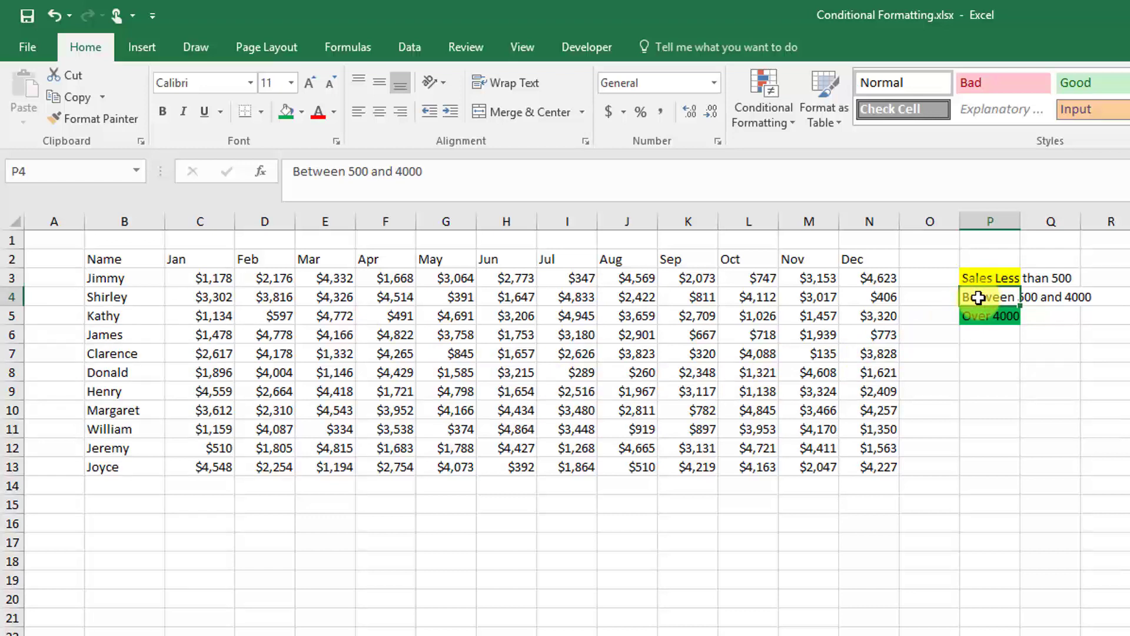
left_click(989, 321)
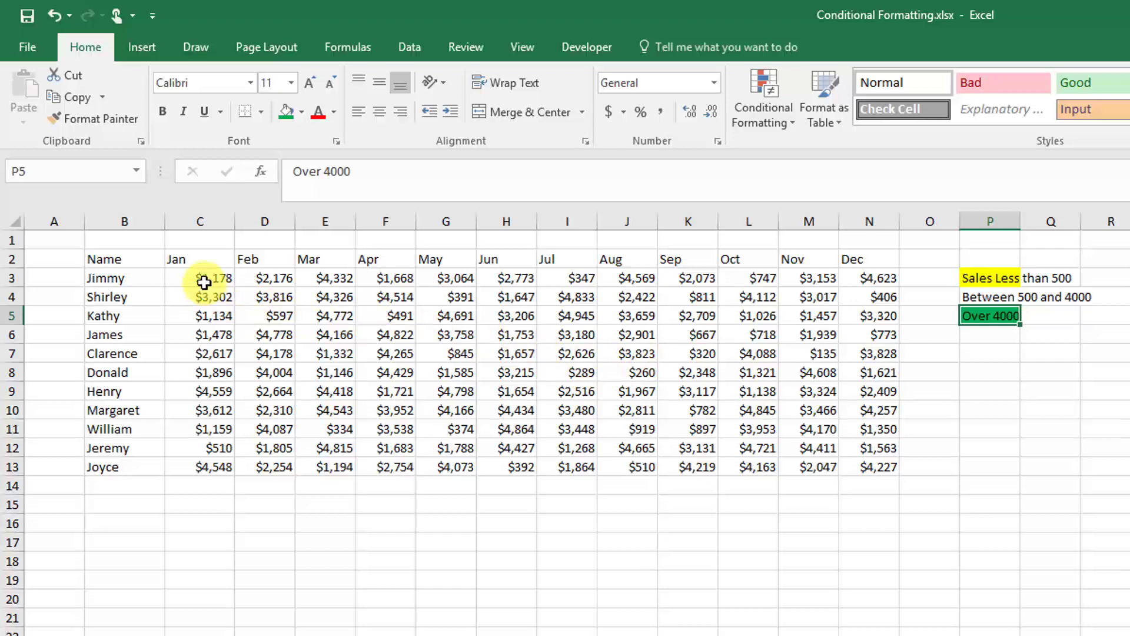
Select the sales values C3:N13 and begin a new conditional formatting rule.
left_click_drag(201, 279, 203, 298)
left_click_drag(346, 362, 862, 476)
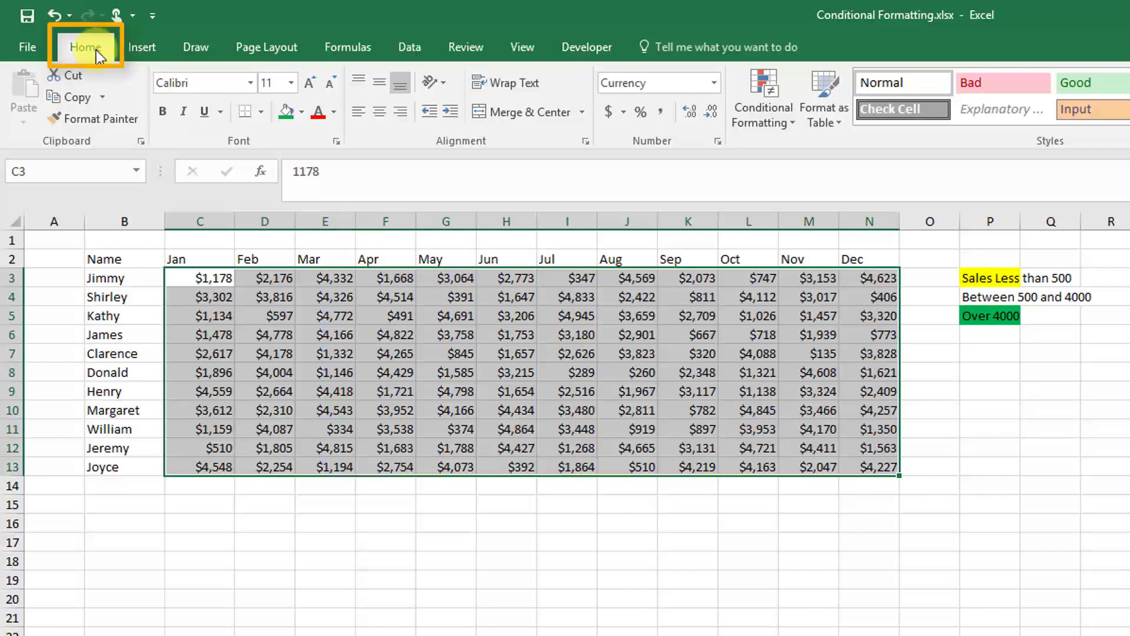
left_click(786, 124)
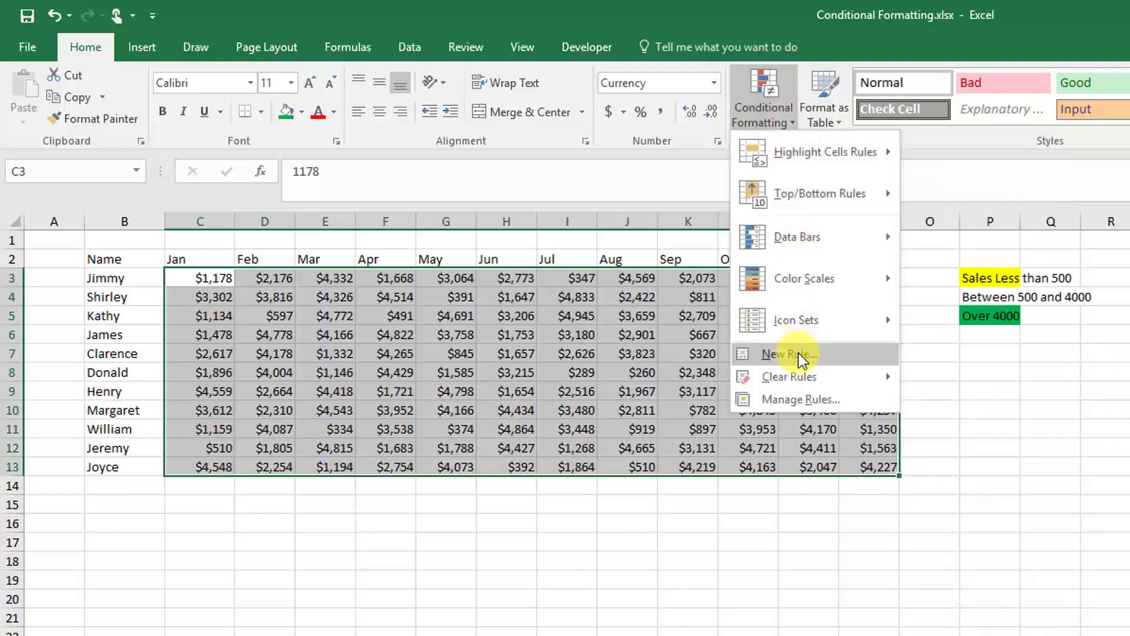
left_click(827, 361)
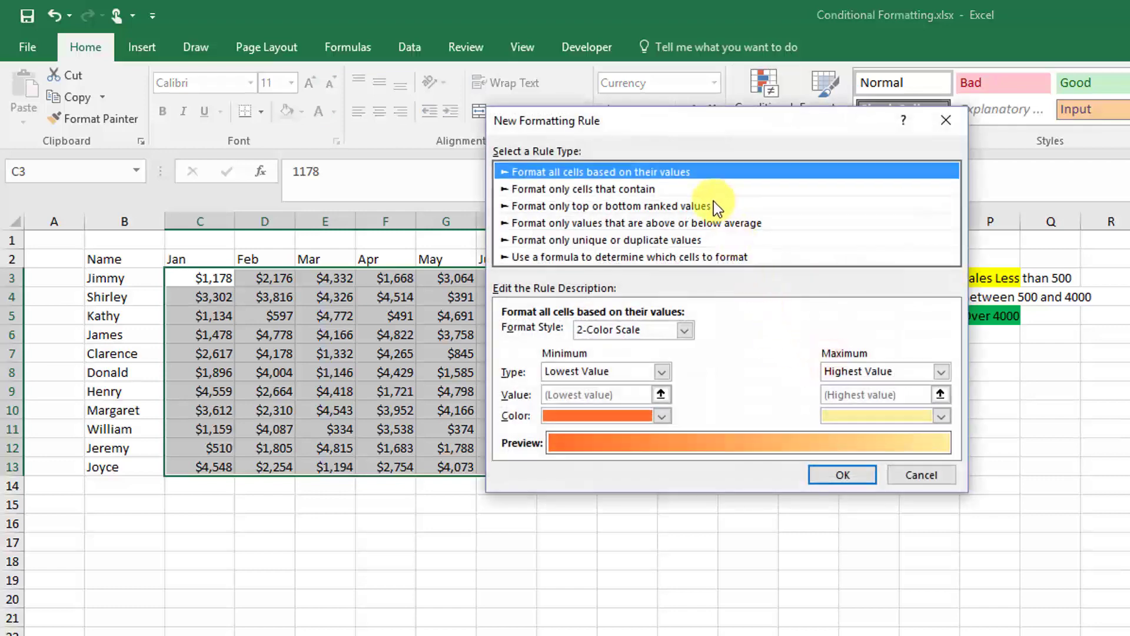
Make the rule 'Use a formula to determine which cells to format' with a yellow fill.
left_click(539, 257)
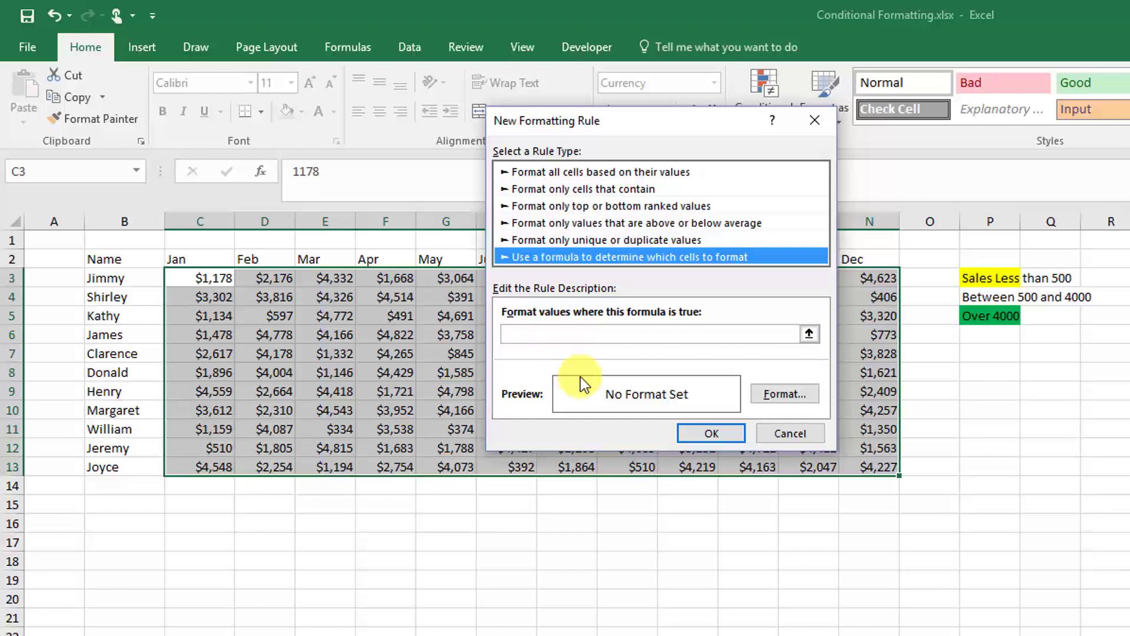
left_click(772, 394)
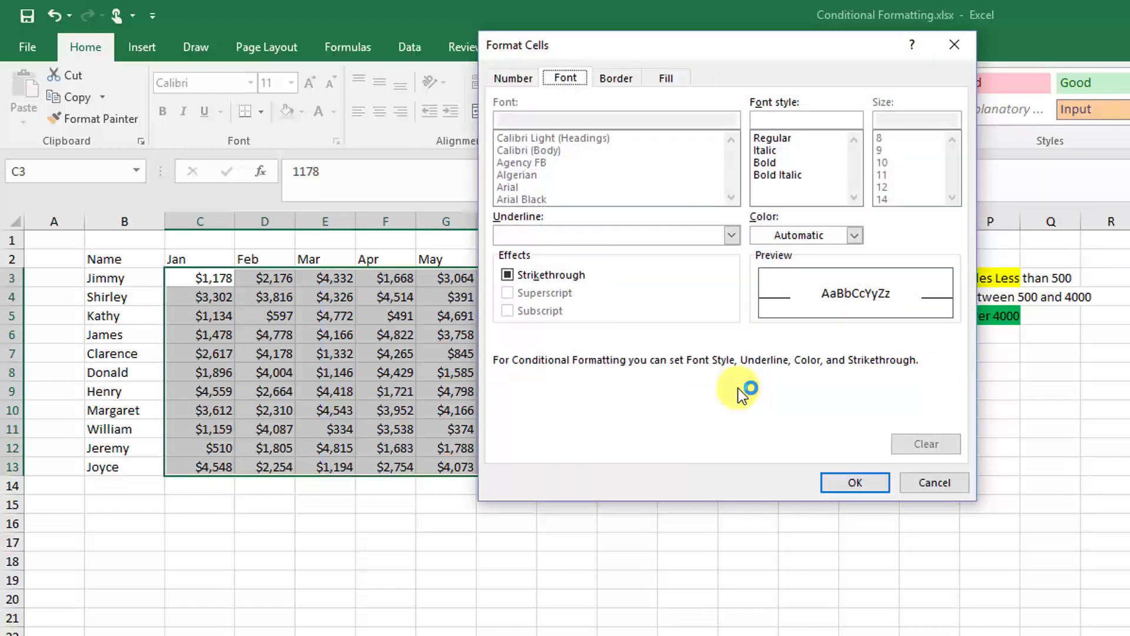
left_click(665, 80)
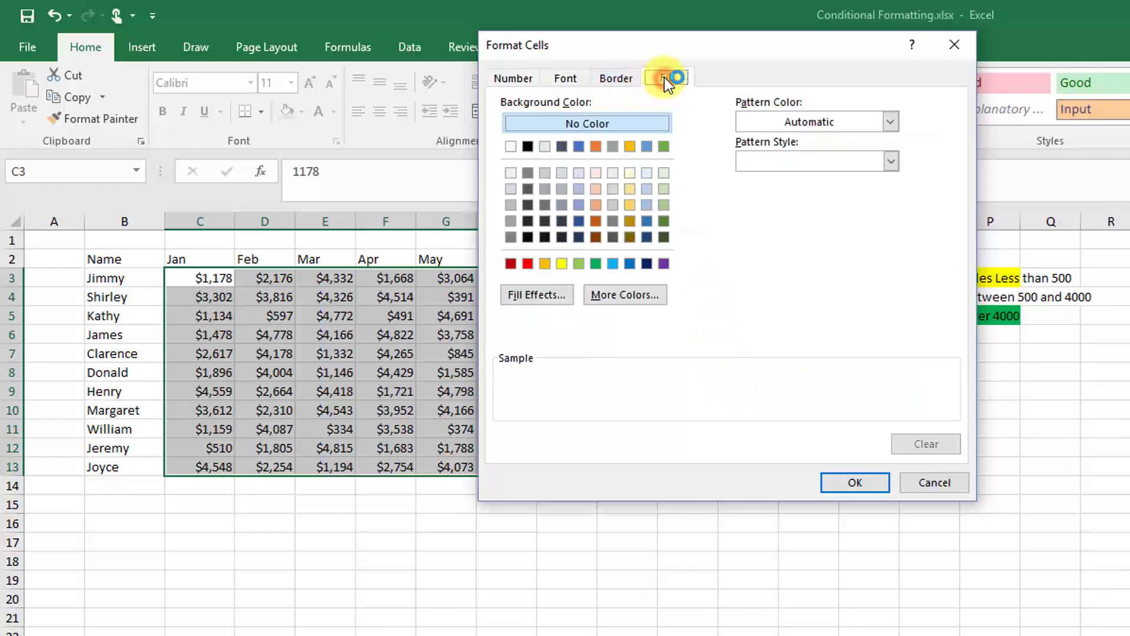
left_click(561, 265)
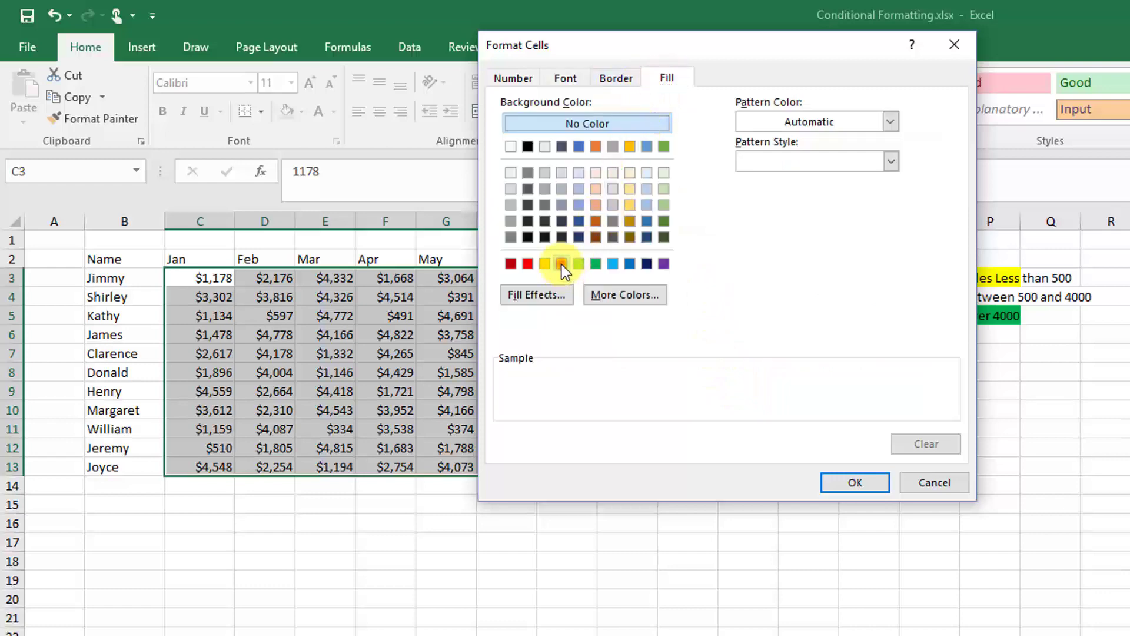
left_click(849, 481)
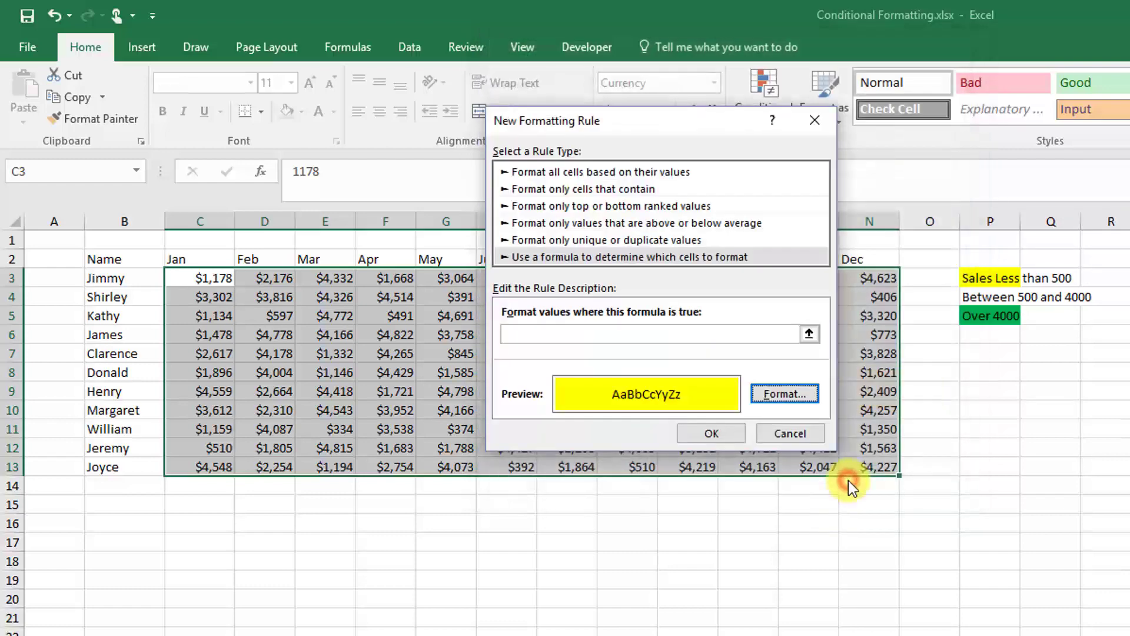
Enter the rule formula =C3<500 with a relative C3 reference and apply it.
left_click(655, 336)
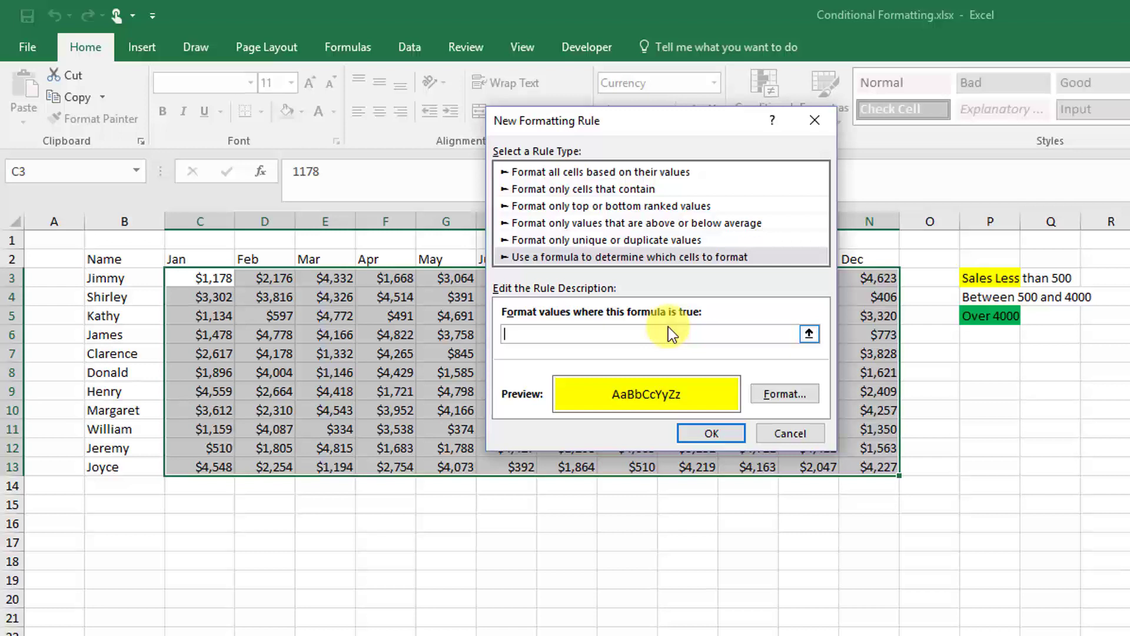
type("=")
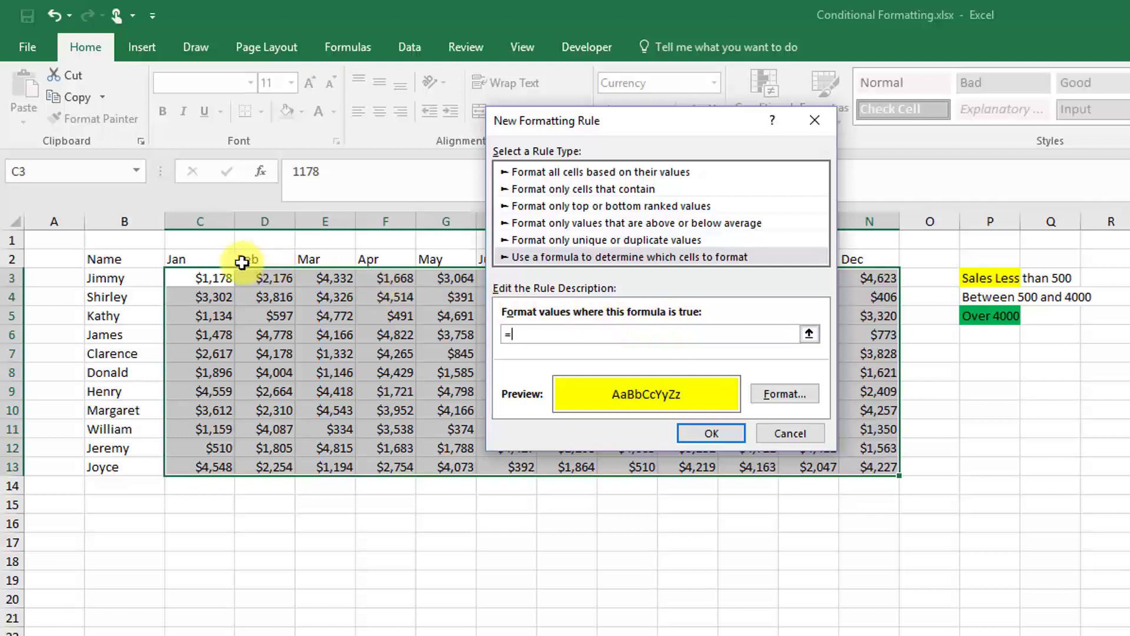
left_click(207, 278)
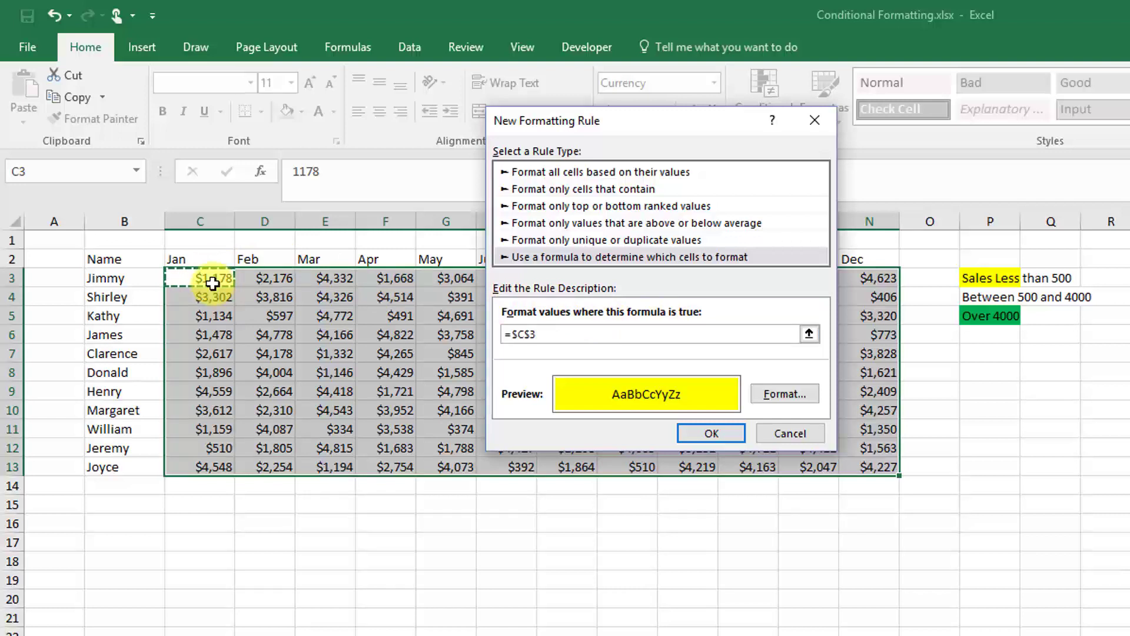
key("F4")
key("F4")
key("F4")
type("<500")
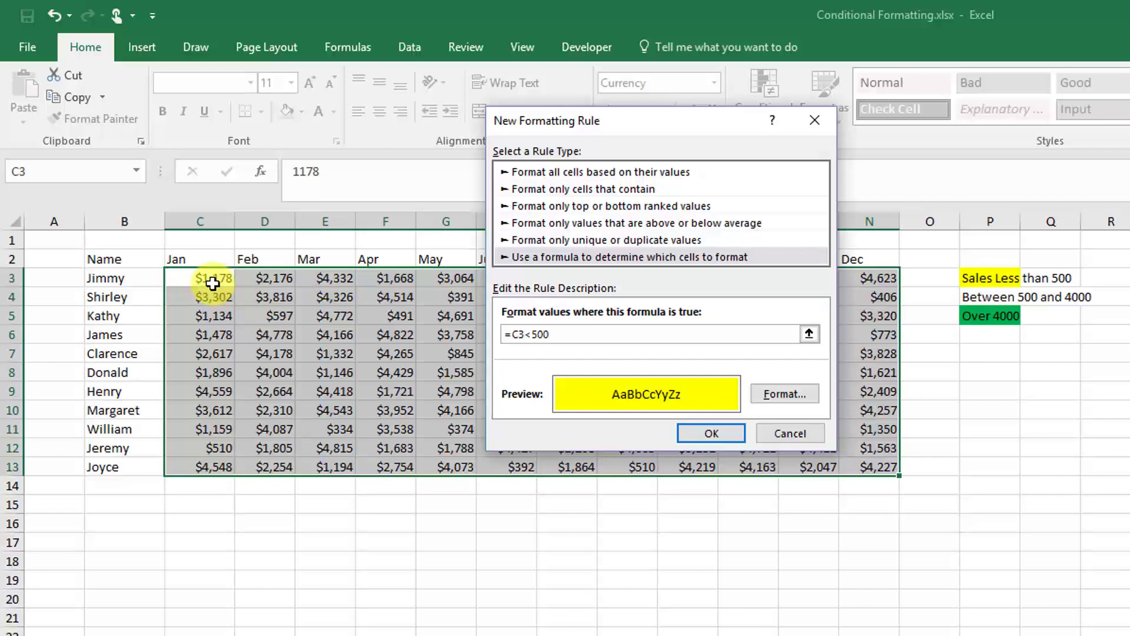
left_click(703, 433)
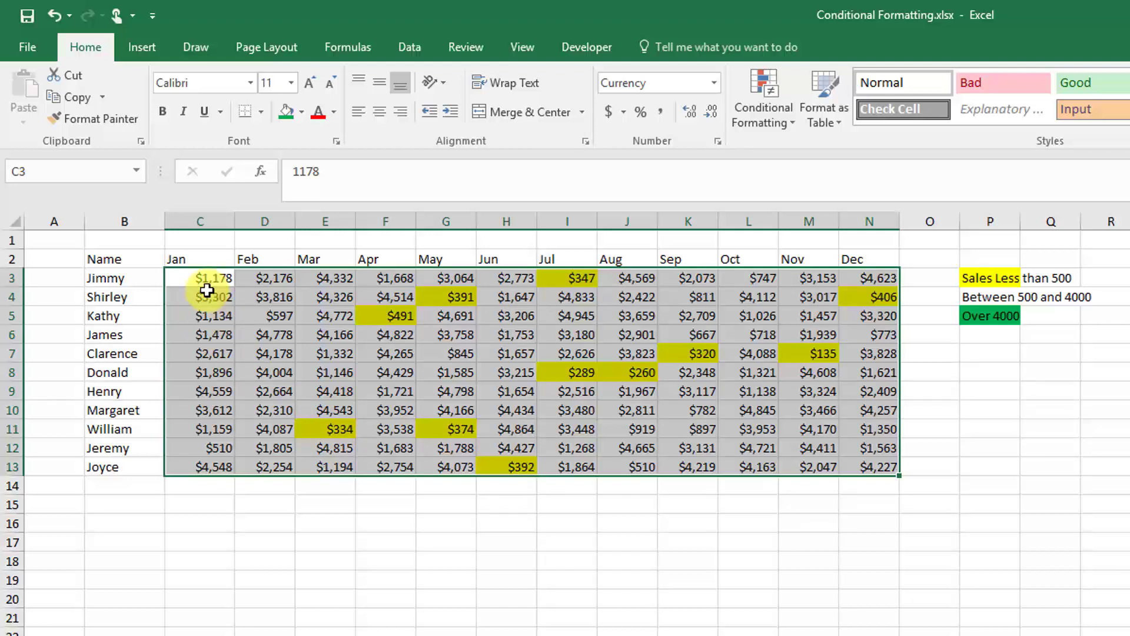
Start another new rule from Home > Conditional Formatting > New Rule.
left_click(765, 120)
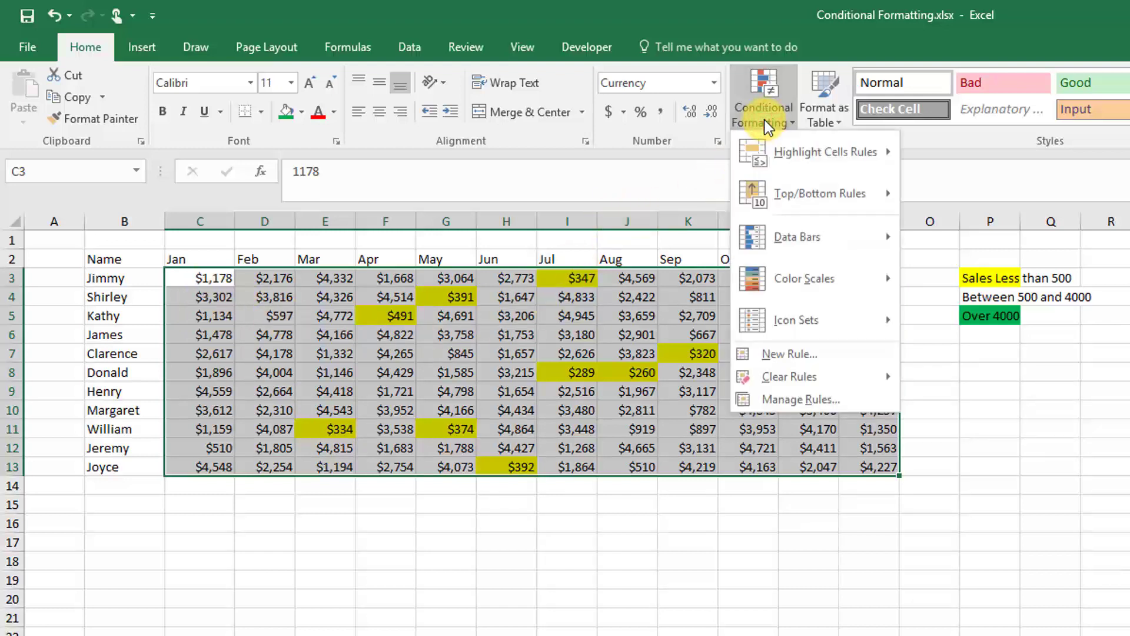
left_click(765, 120)
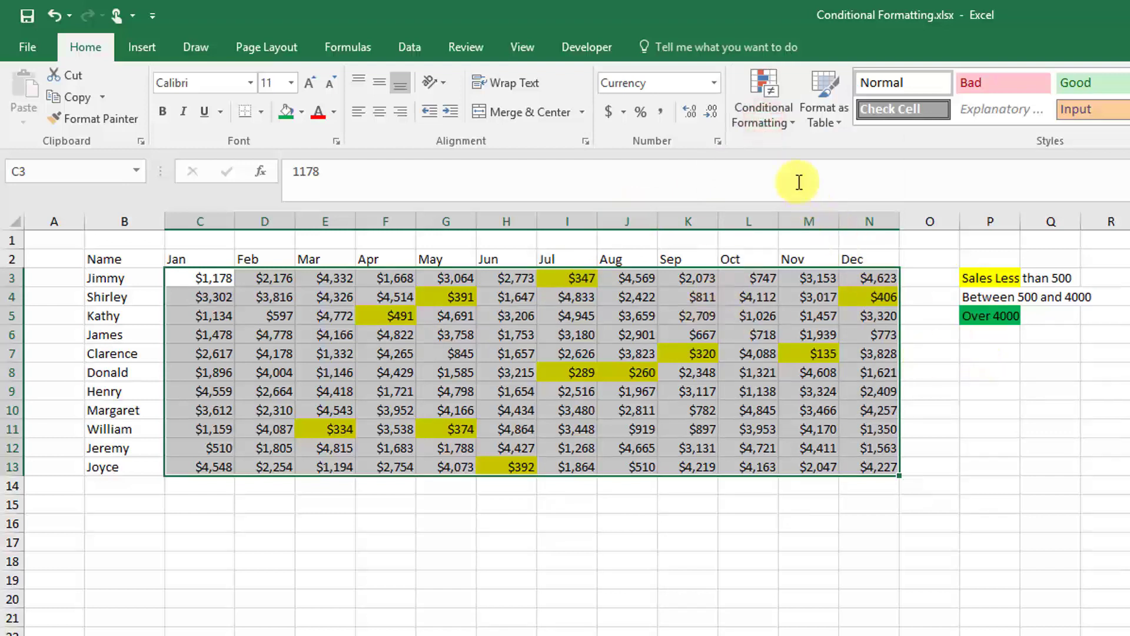
left_click(785, 125)
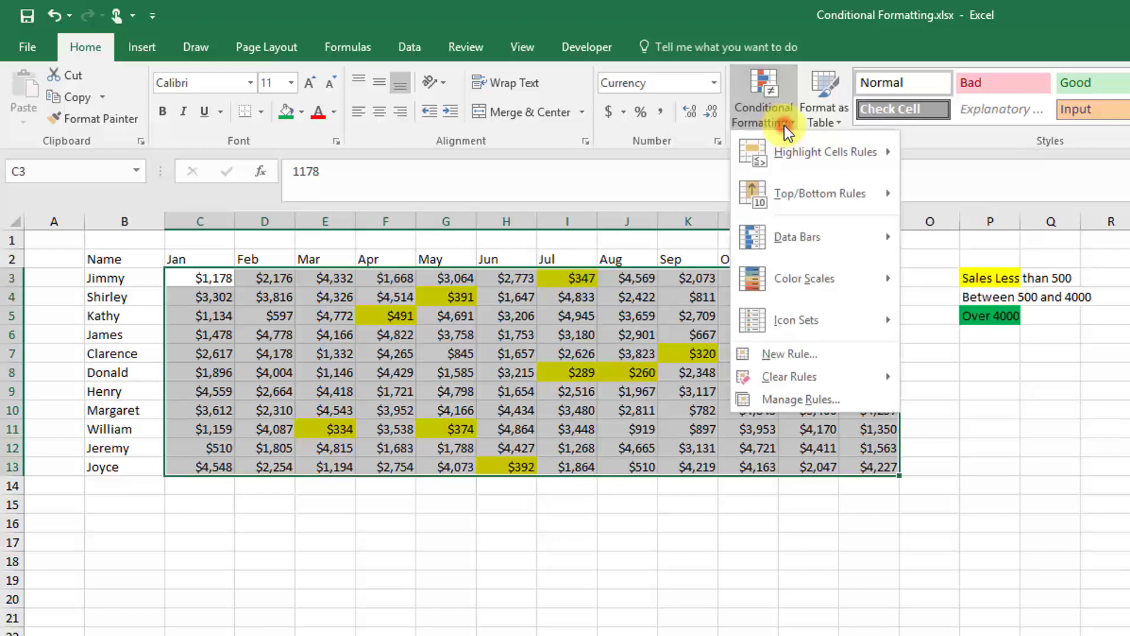
left_click(813, 355)
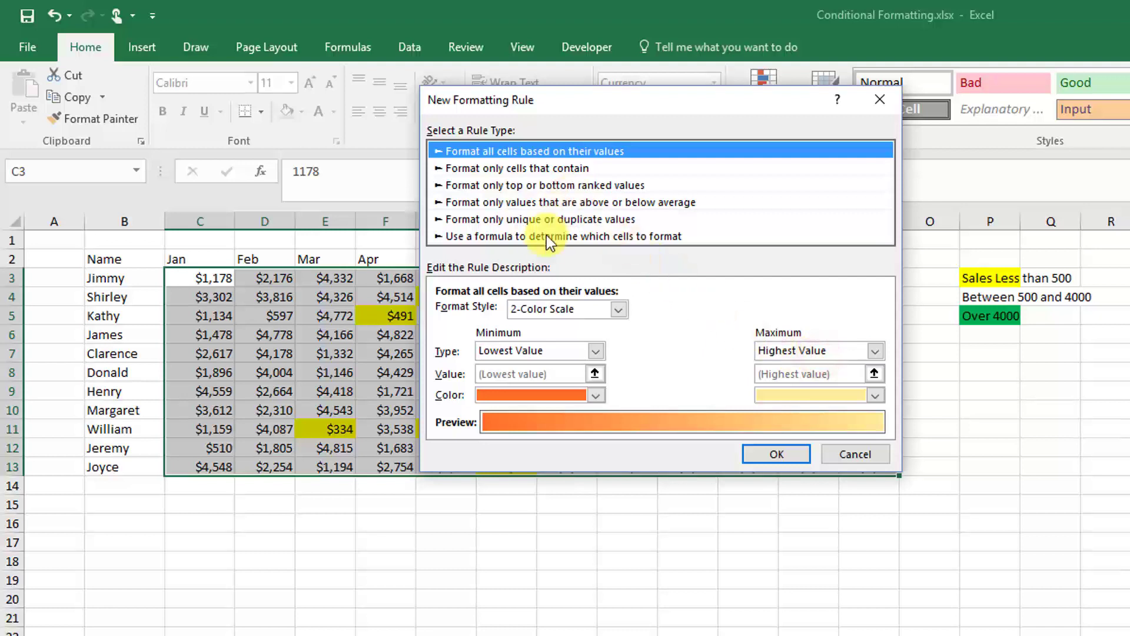
Make this rule formula-based and give it a green fill.
left_click(547, 238)
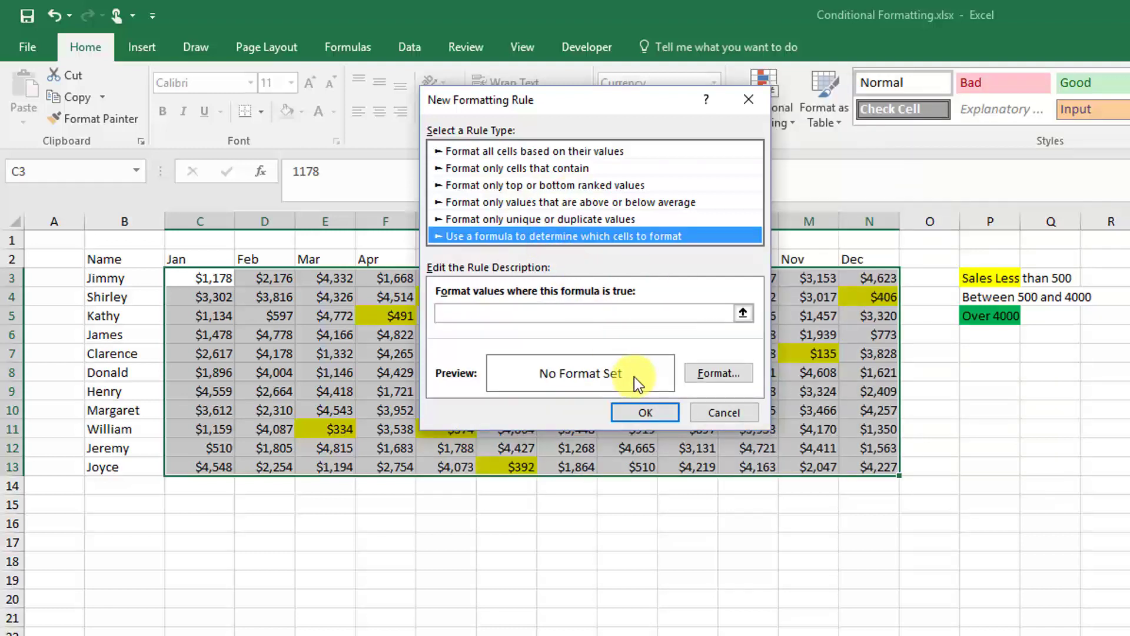
left_click(712, 374)
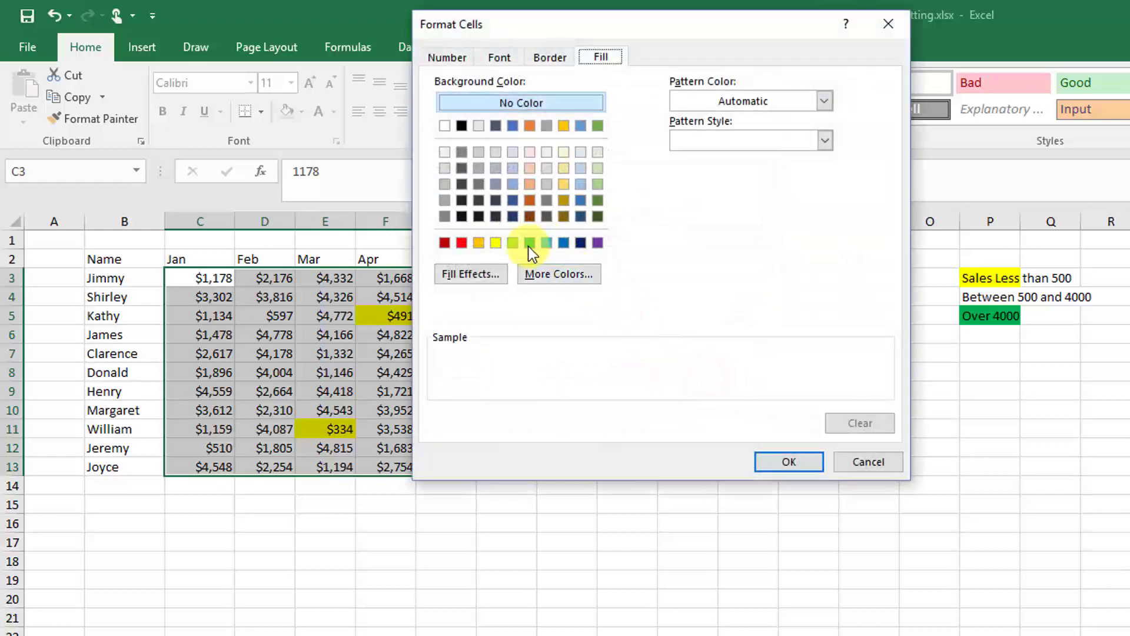
left_click(529, 243)
left_click(775, 461)
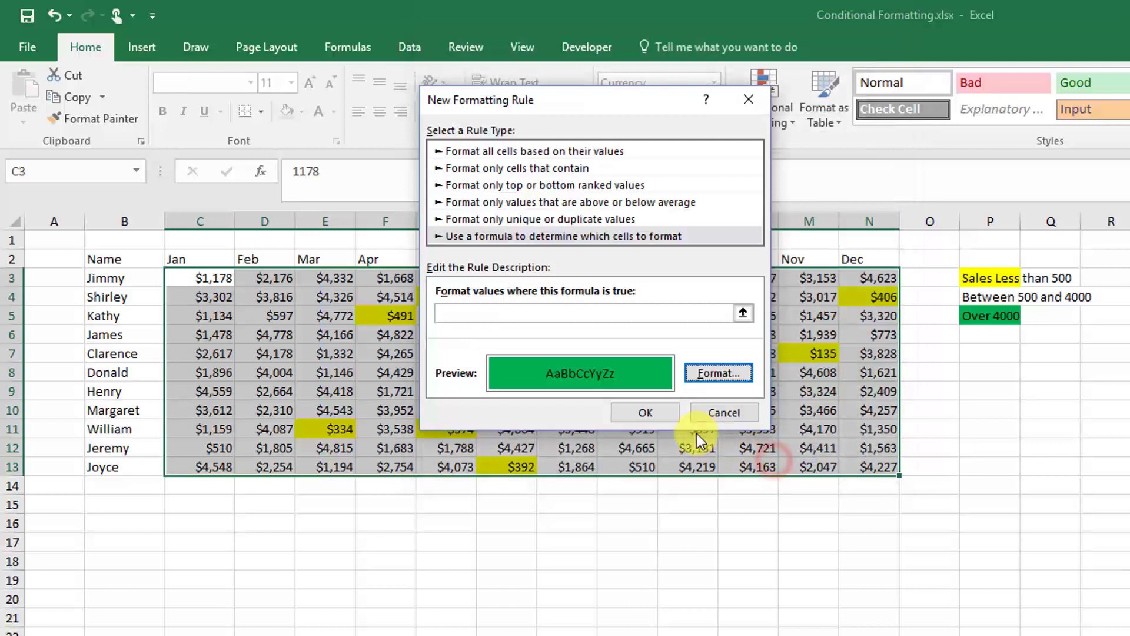
Enter =C3>4000 as the green rule's formula, with C3 kept relative.
left_click(540, 314)
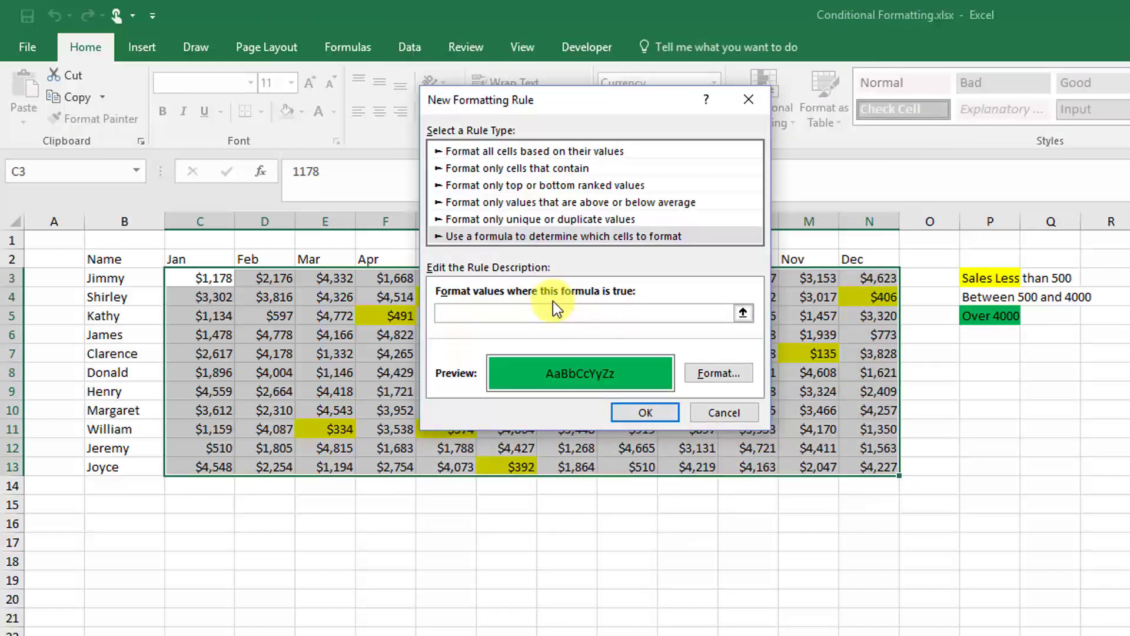
type("=")
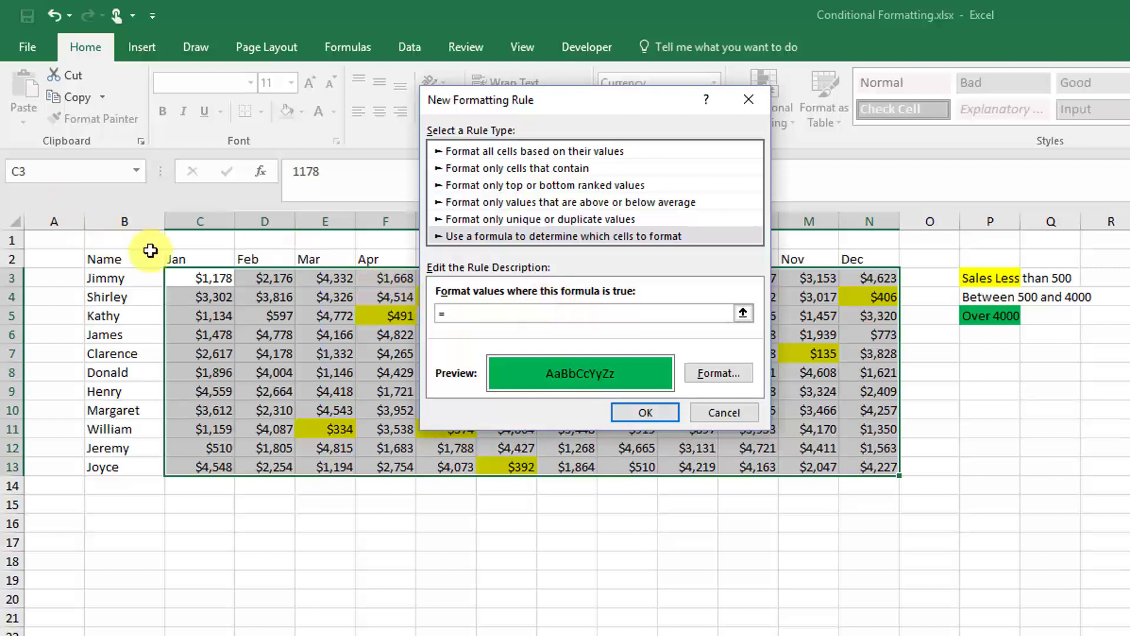
left_click(196, 278)
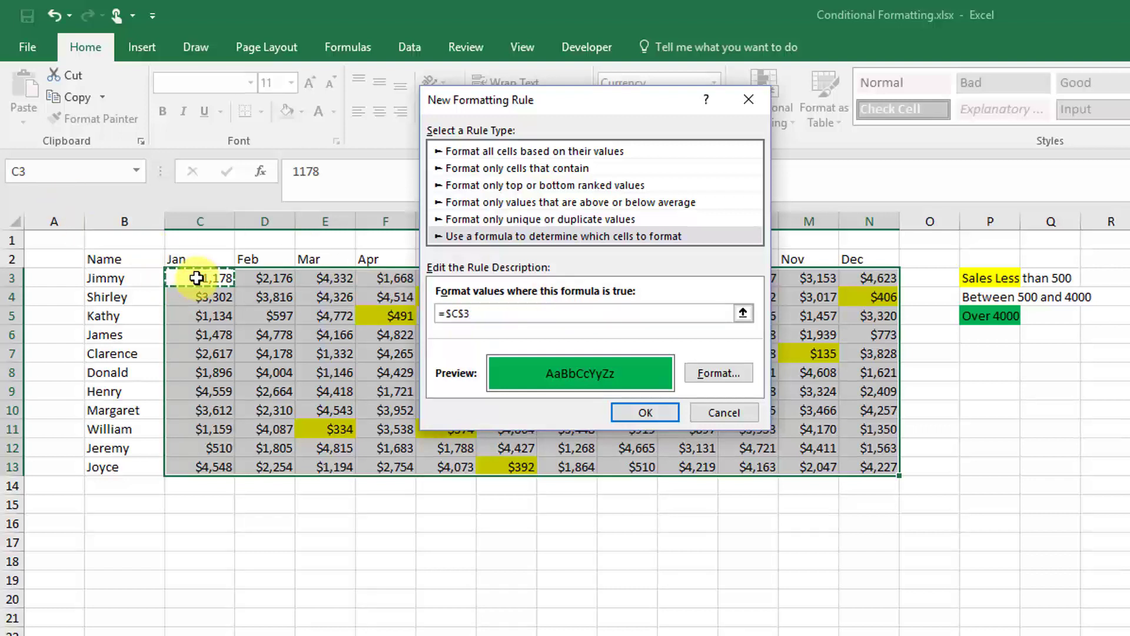
key("F4")
key("F4")
key("F4")
type(">4000")
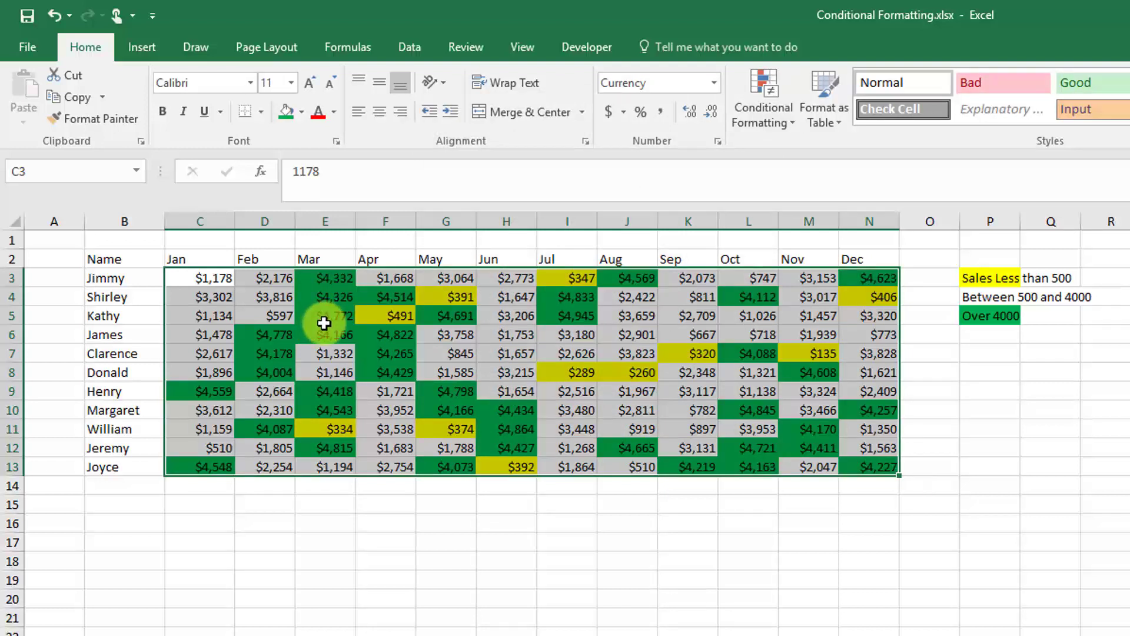
left_click(114, 261)
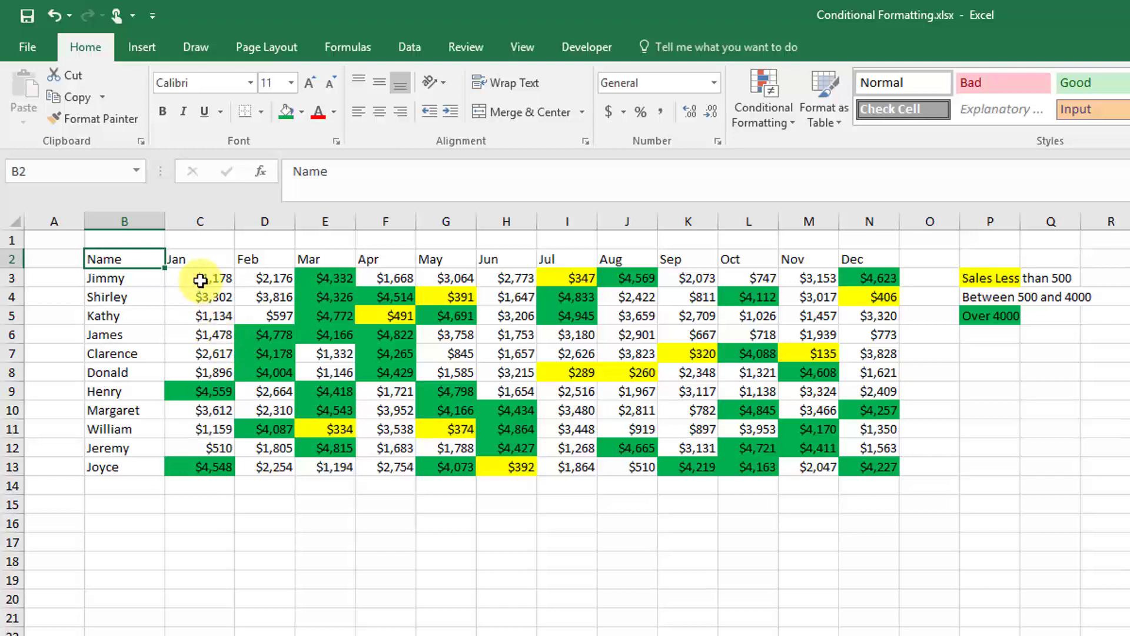
left_click(269, 335)
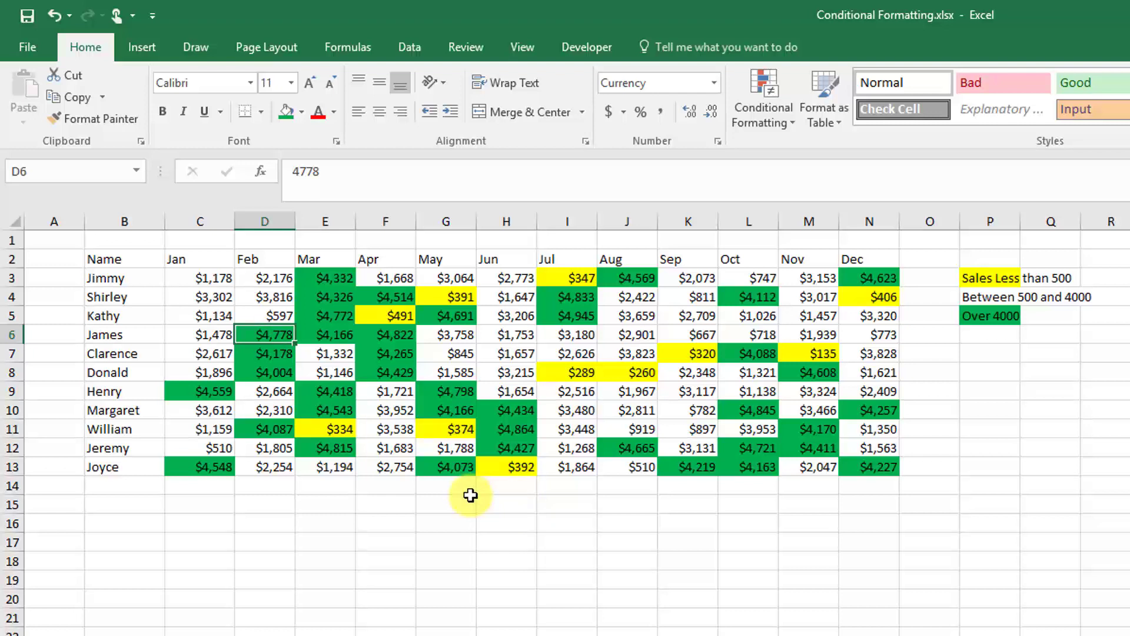
Change D6 to 3500, then to 400, and reselect the table B2:N13.
type("3500")
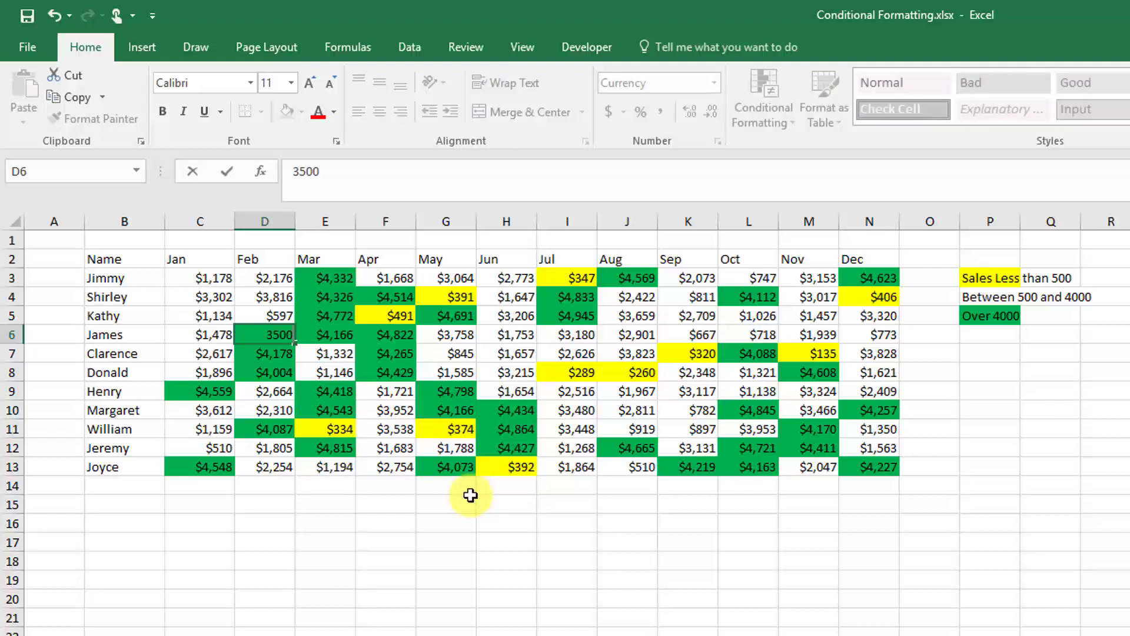
key("Return")
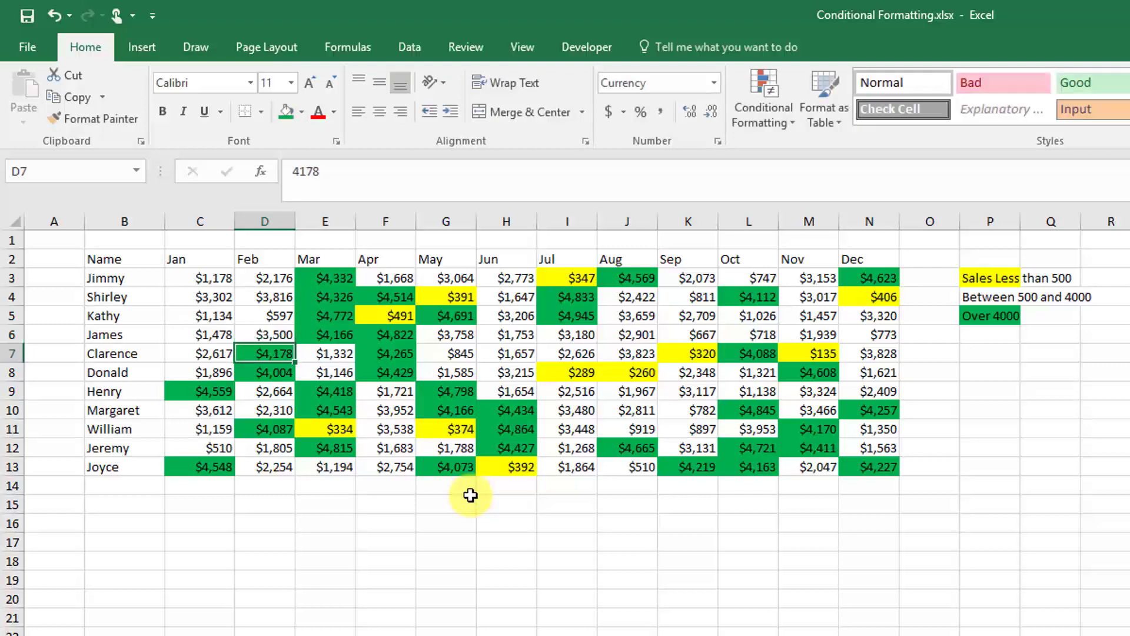
key("Up")
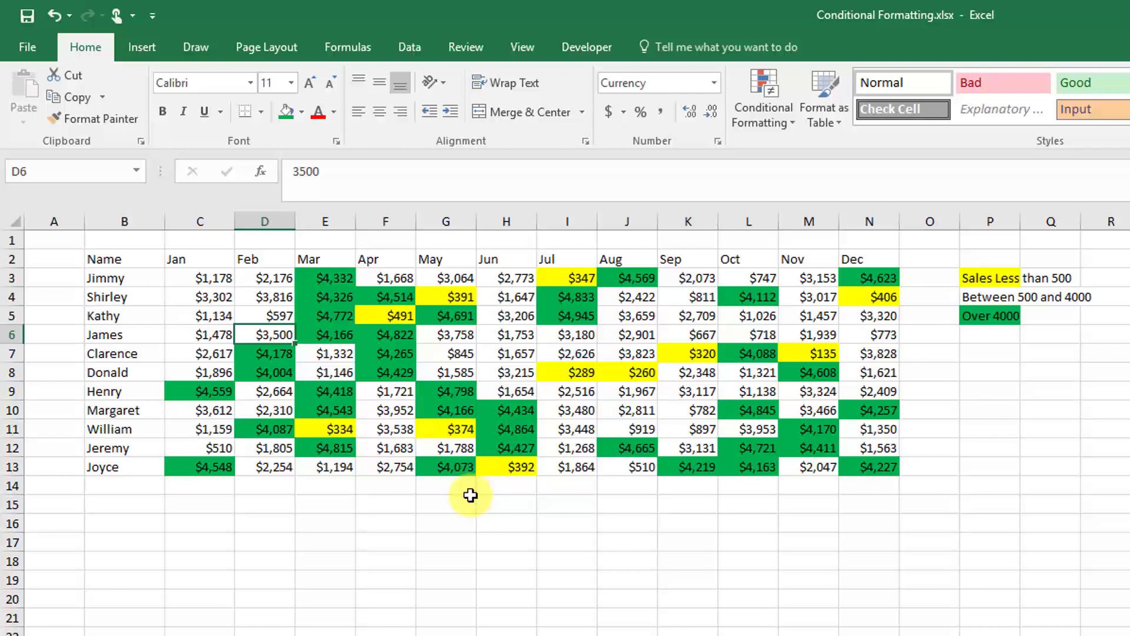
type("400")
key("Return")
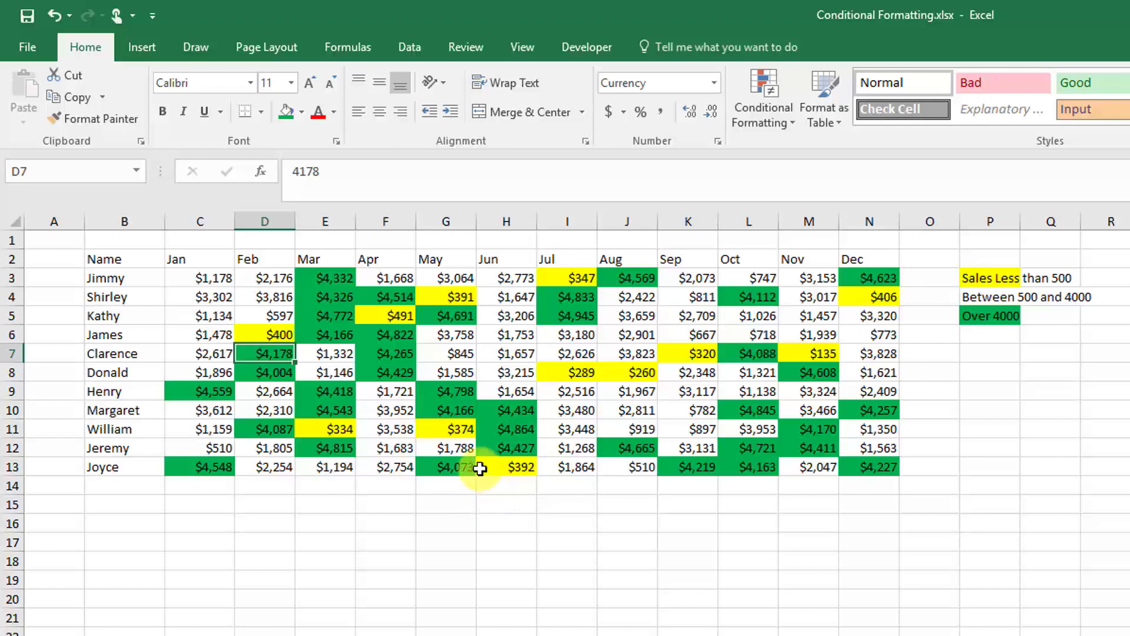
left_click_drag(146, 262, 881, 460)
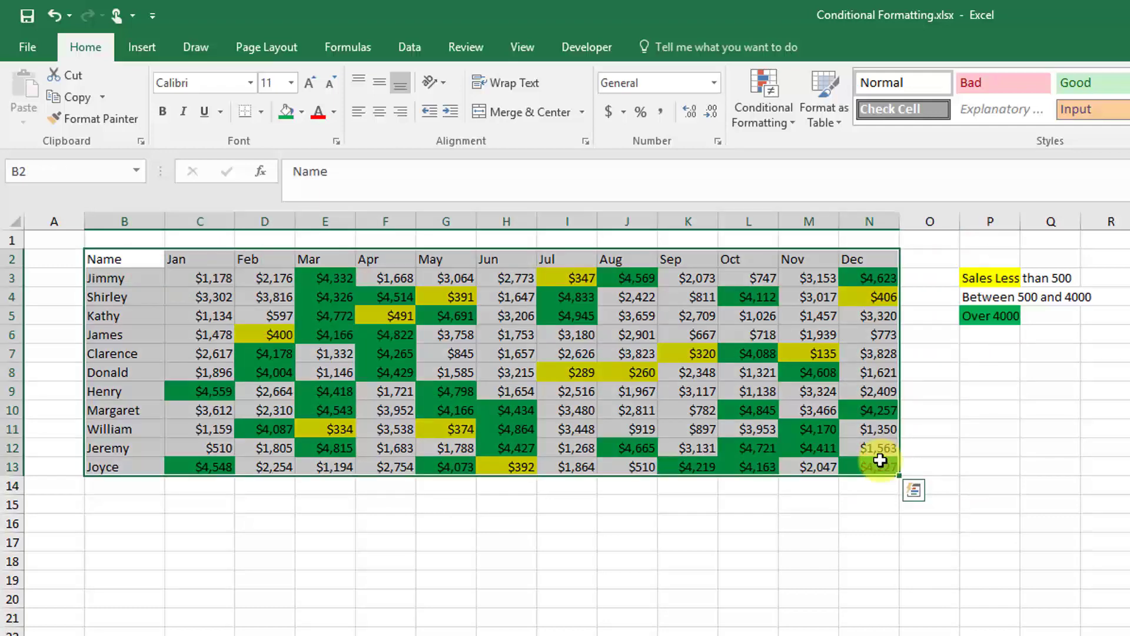